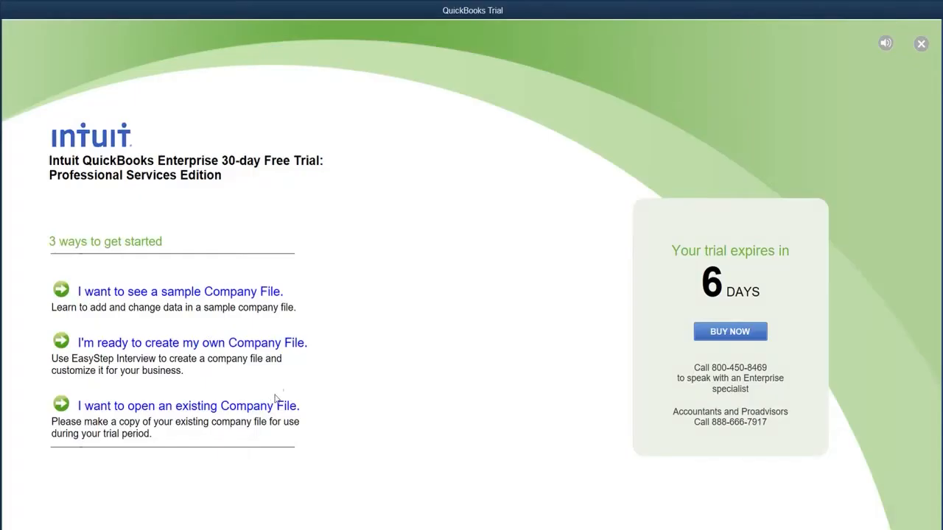
- Open the existing company file Test and log in by entering the administrator password
click(262, 407)
double_click(95, 170)
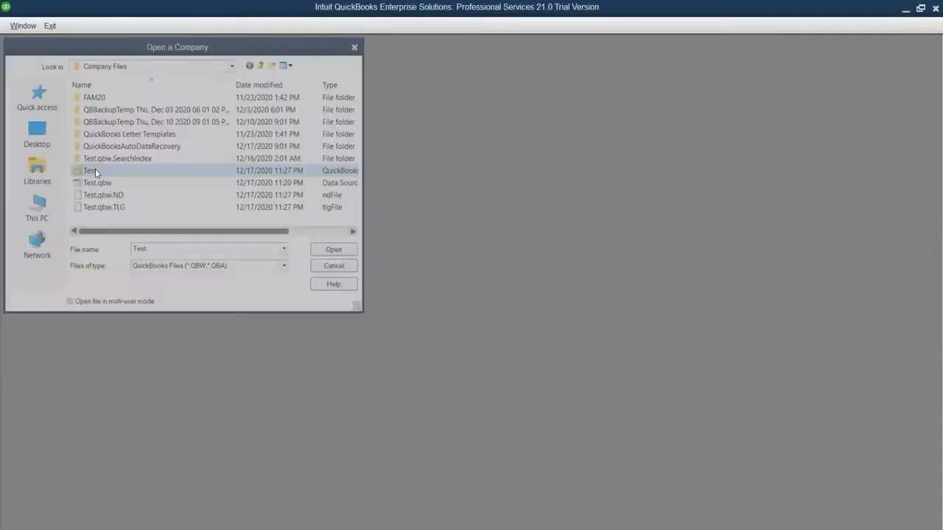
text(••••••••••)
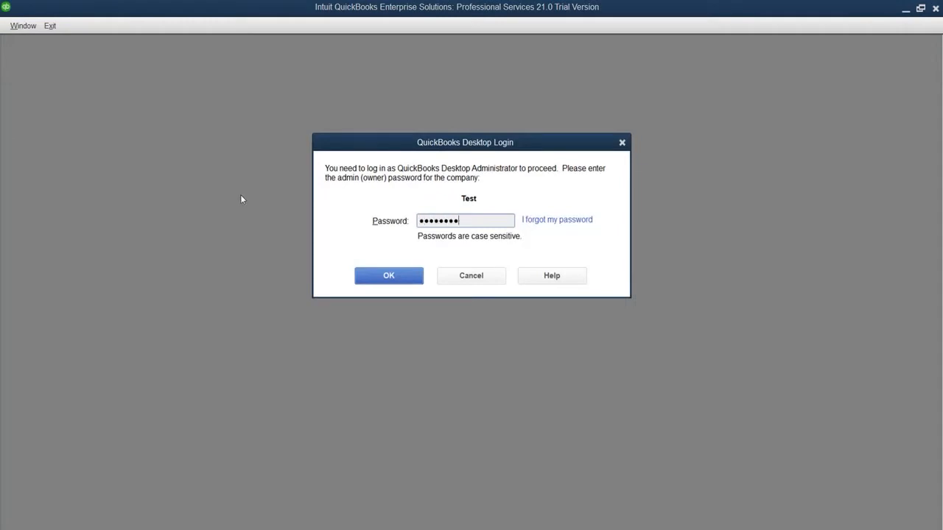
key(Return)
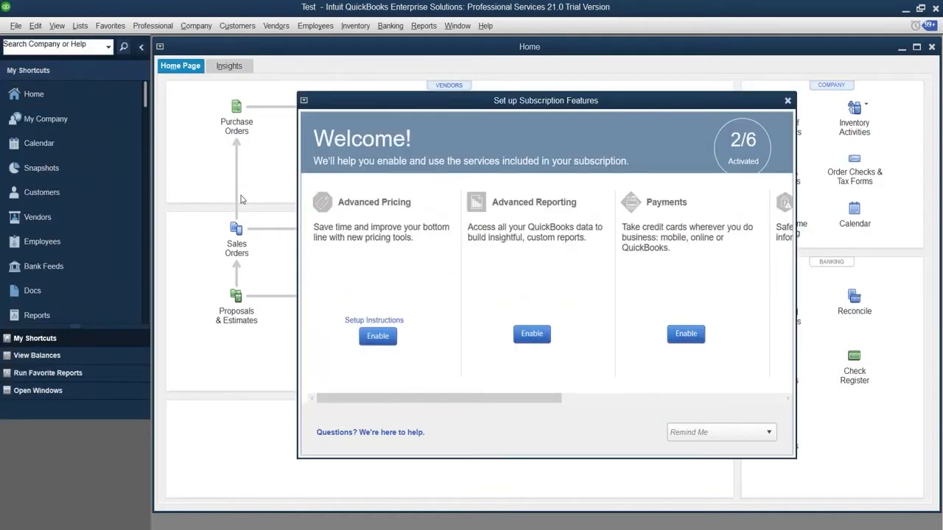
- Install Synder from synder-setup in the Downloads folder with a desktop shortcut, launch it on finishing, and close the folder window
click(70, 486)
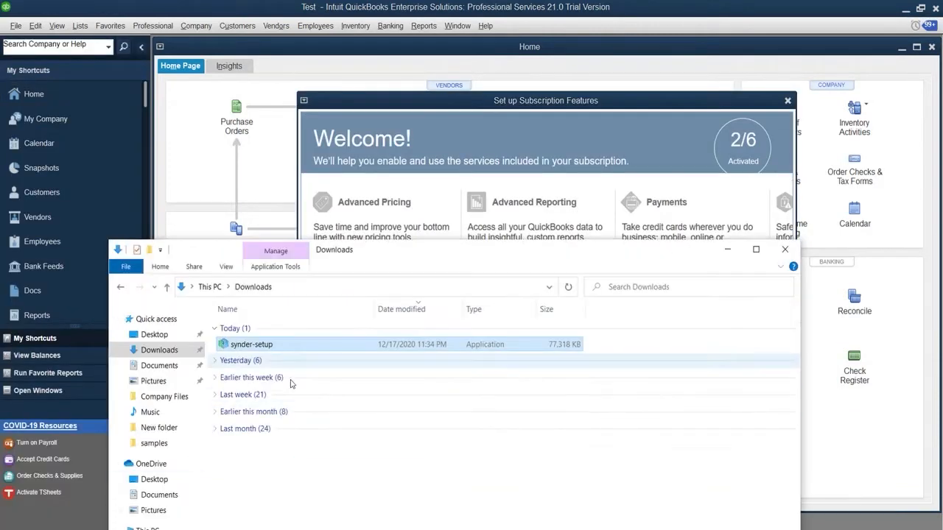
double_click(254, 345)
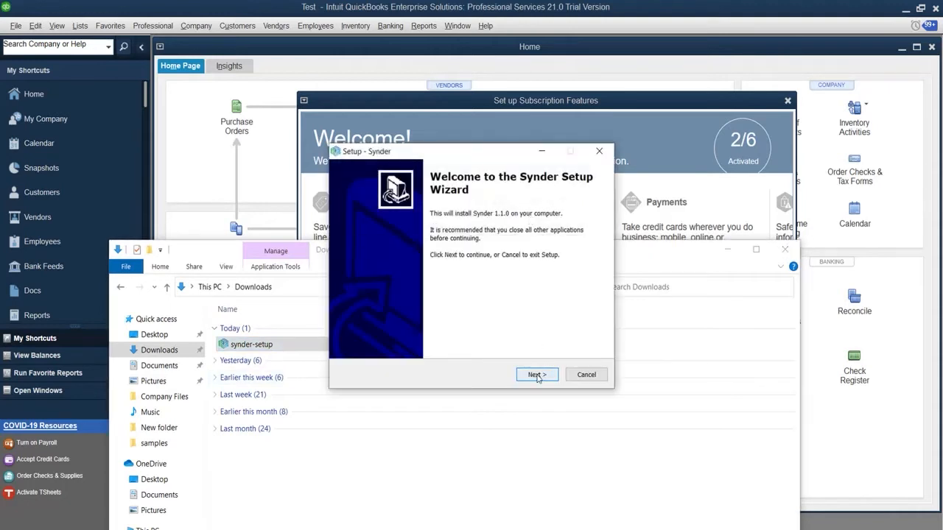
click(537, 374)
click(537, 375)
click(537, 374)
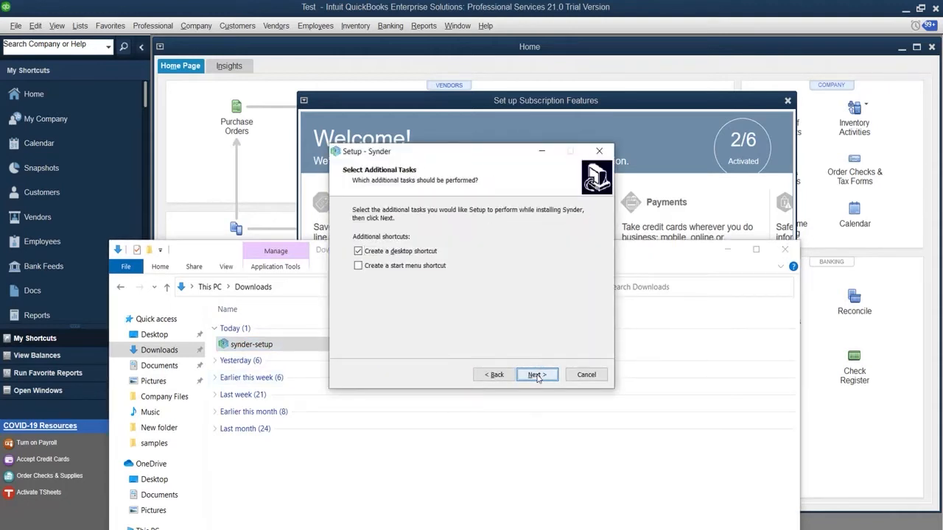
click(537, 375)
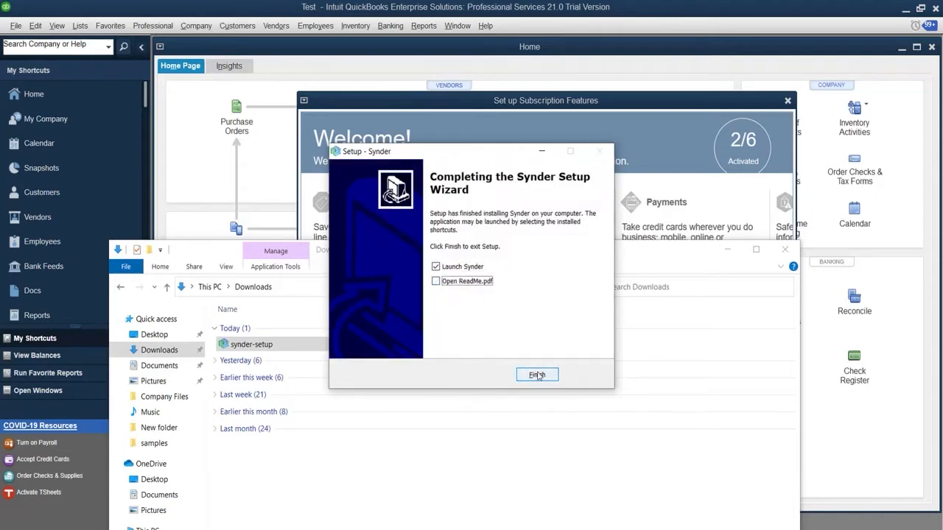
click(537, 375)
click(784, 250)
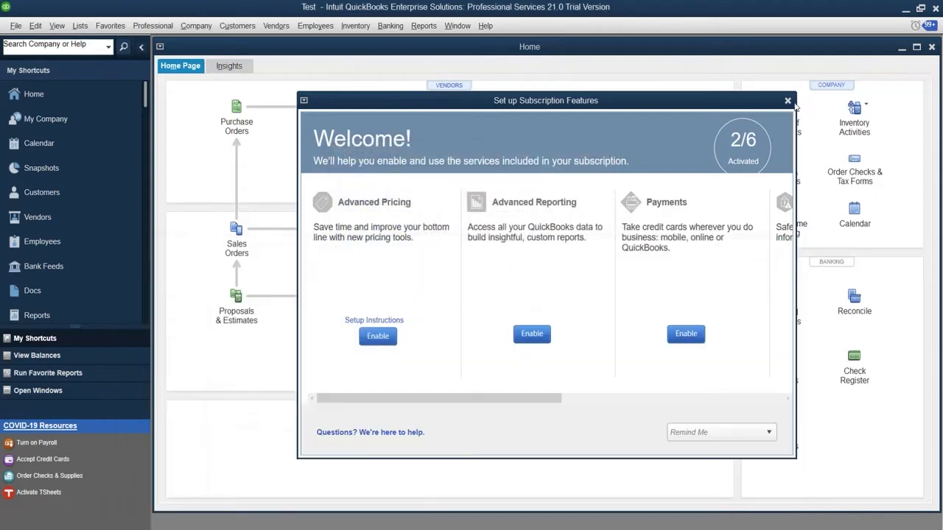
- Dismiss the subscription features window and grant Synder access whenever the company file is open, including access to personal data
click(787, 101)
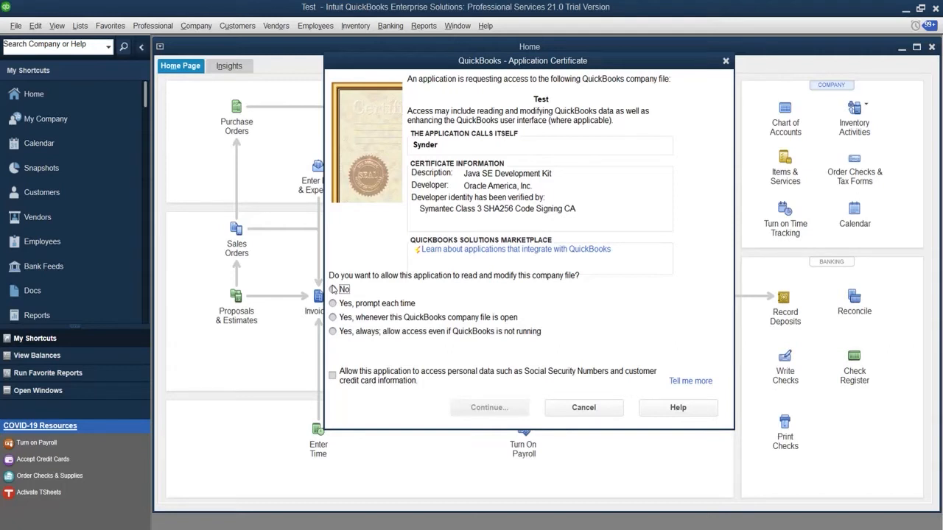
click(352, 317)
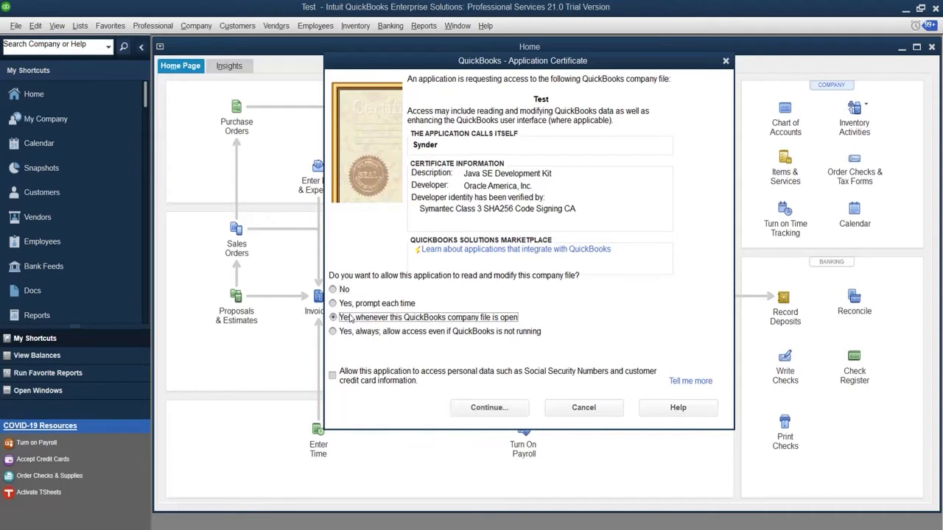
click(362, 376)
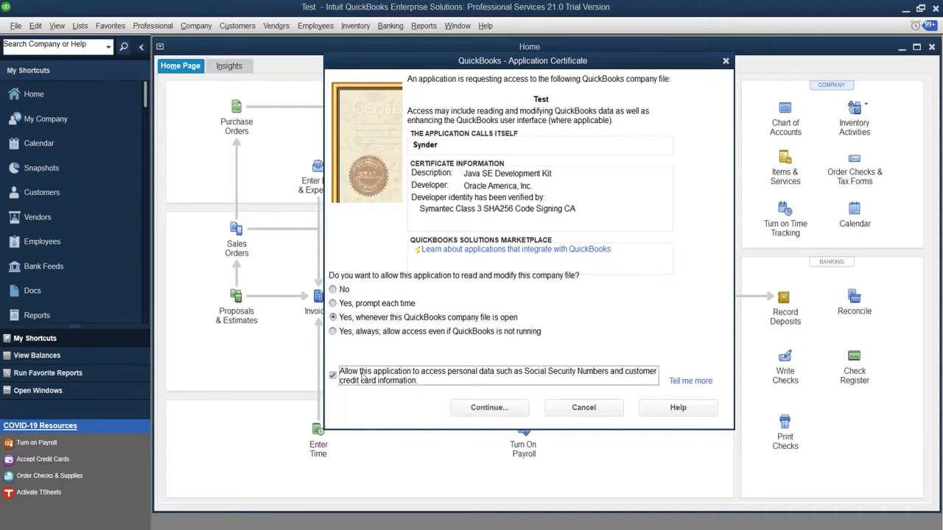
click(505, 409)
click(373, 294)
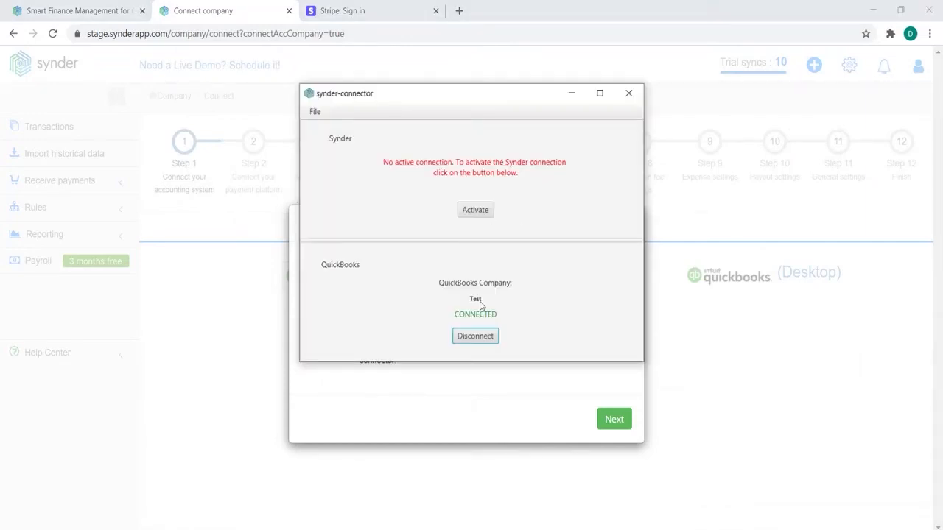
- Start activating the Synder connector, generate an access key on the Synder web page and copy it
click(475, 212)
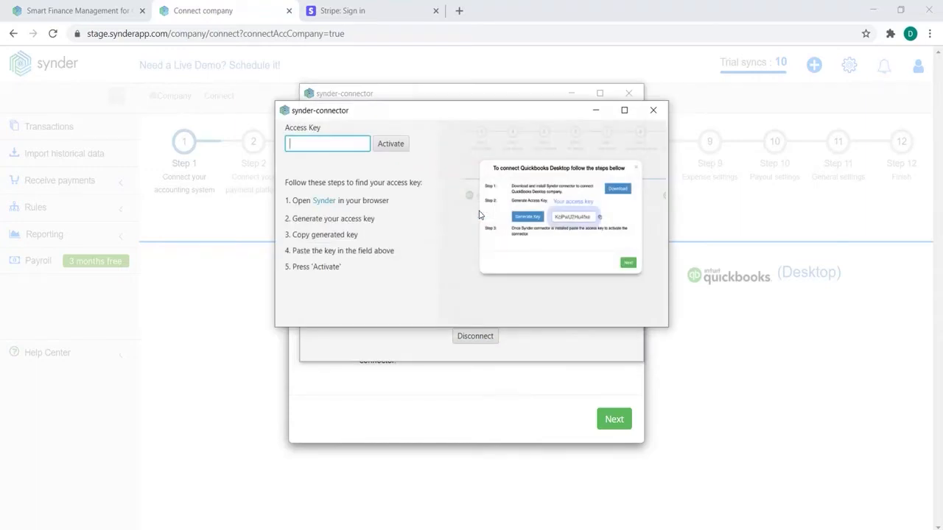
click(454, 431)
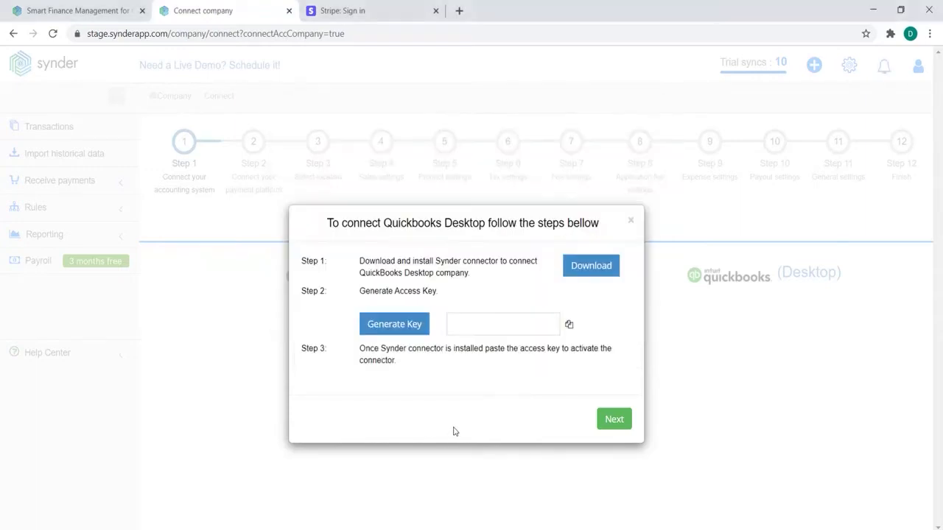
click(401, 322)
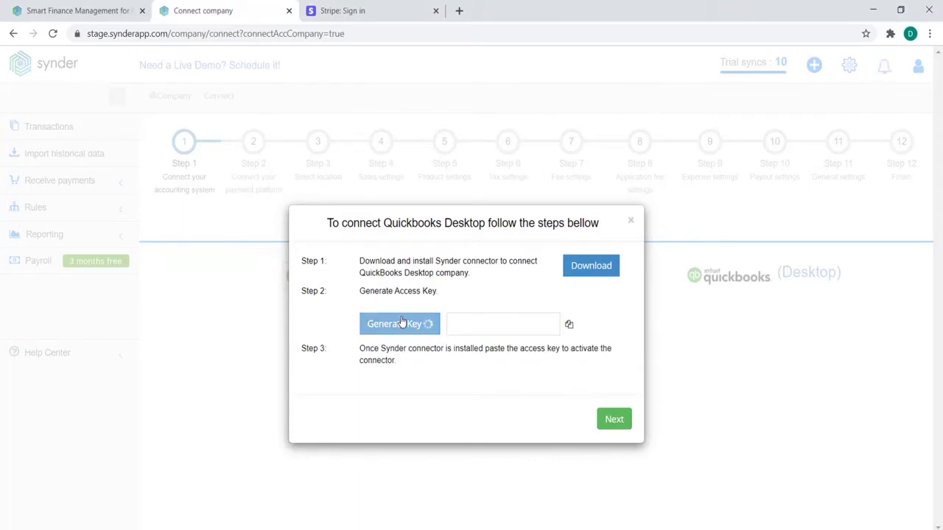
click(570, 327)
- Paste the copied access key into the Synder connector's Access Key field and activate the connection
click(168, 529)
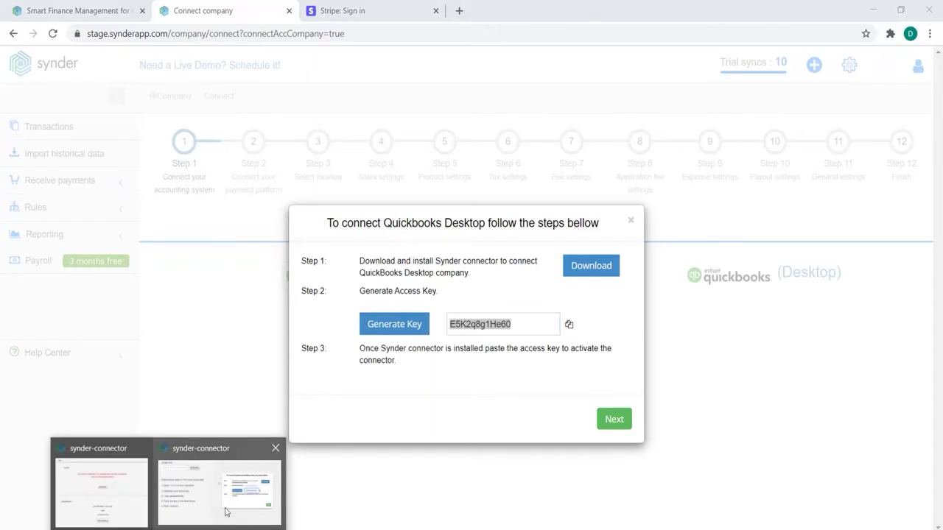
click(231, 501)
right_click(321, 145)
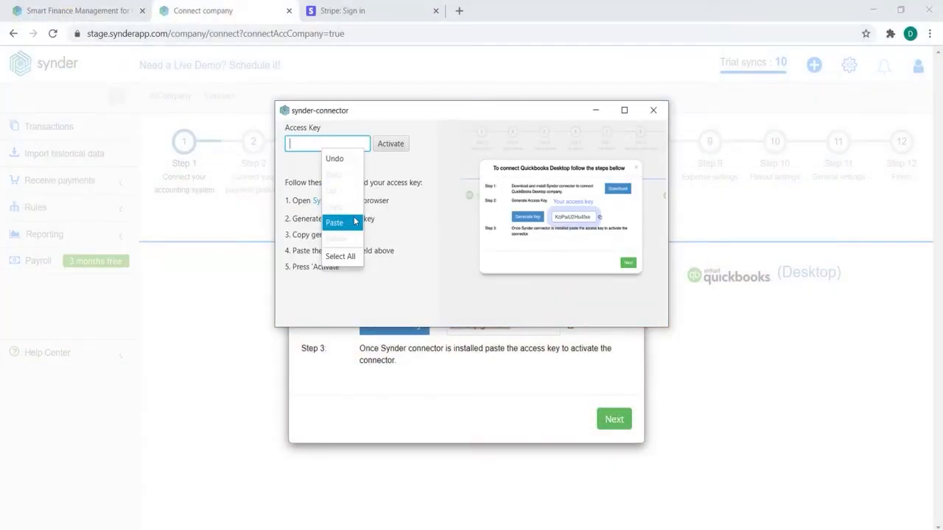
click(354, 217)
click(391, 146)
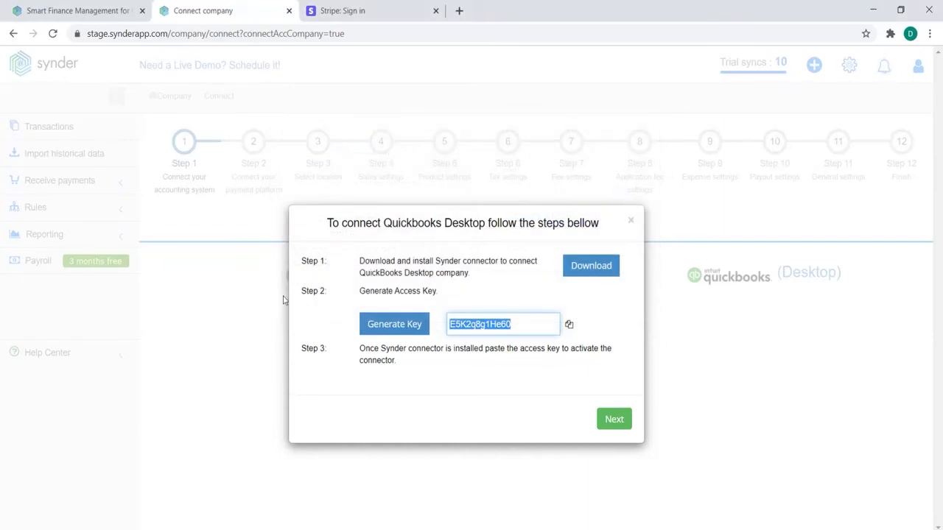
- Check the Synder connector's status, return to the browser and complete the QuickBooks Desktop connection step
click(223, 529)
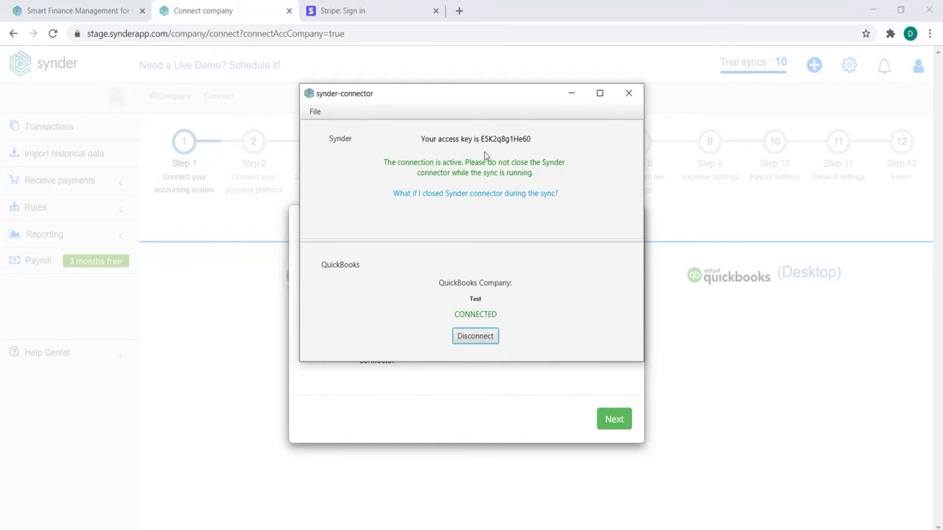
click(513, 387)
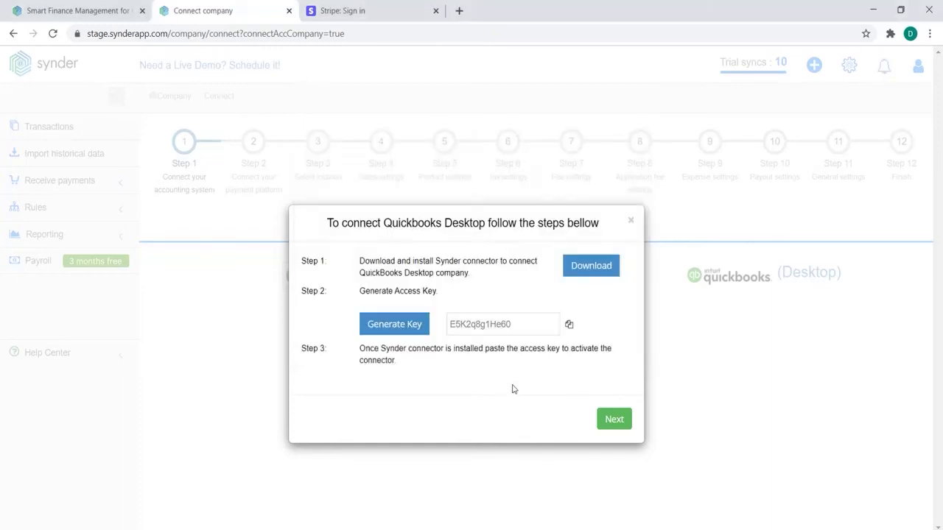
click(614, 420)
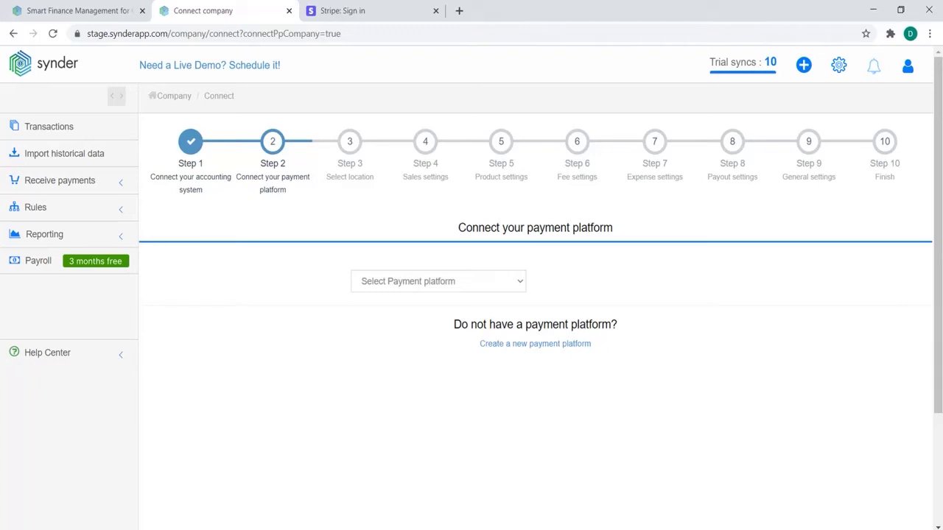
- Check the connector and QuickBooks windows, connect Stripe as the payment platform in Synder, and sign in with the saved account credentials
key(alt+Tab)
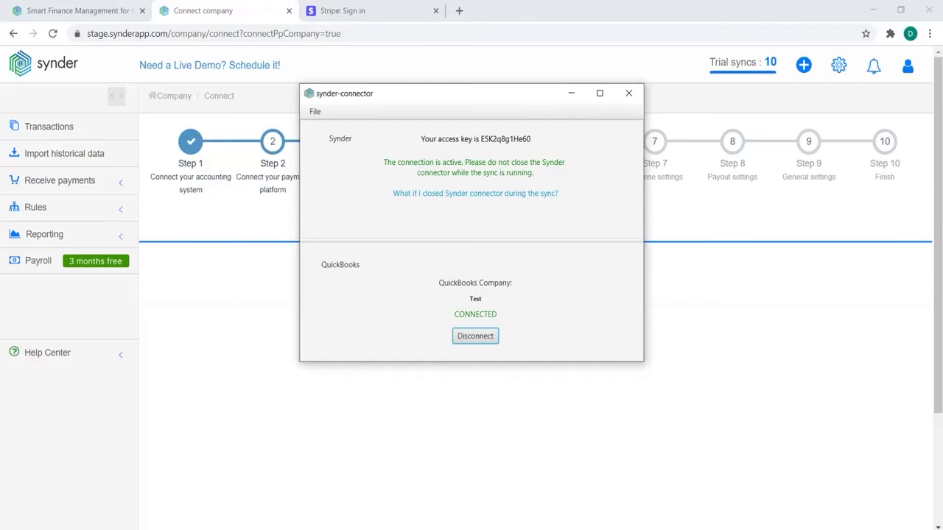
key(alt+Tab)
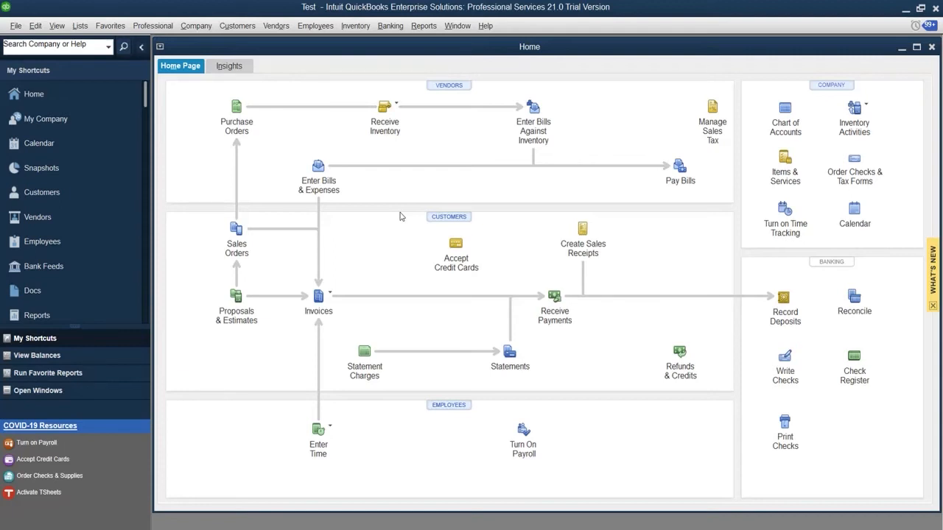
key(alt+Tab)
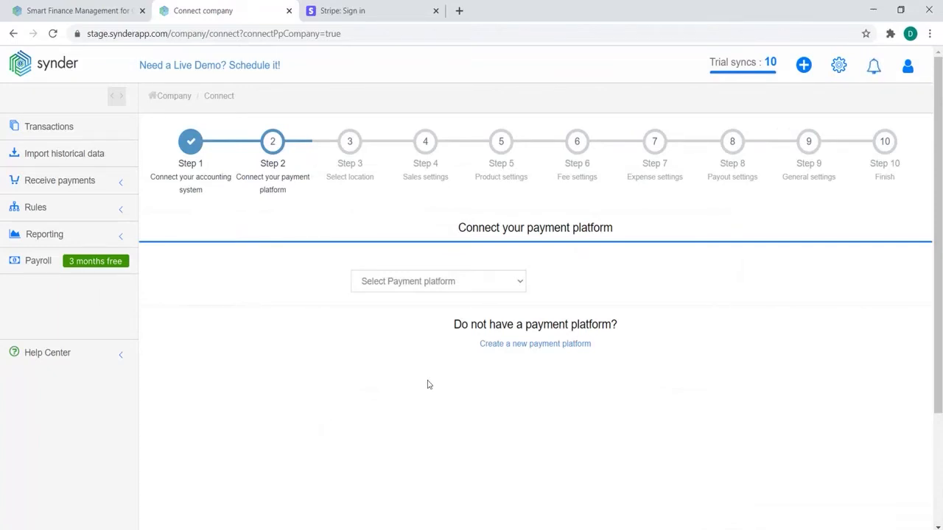
click(428, 280)
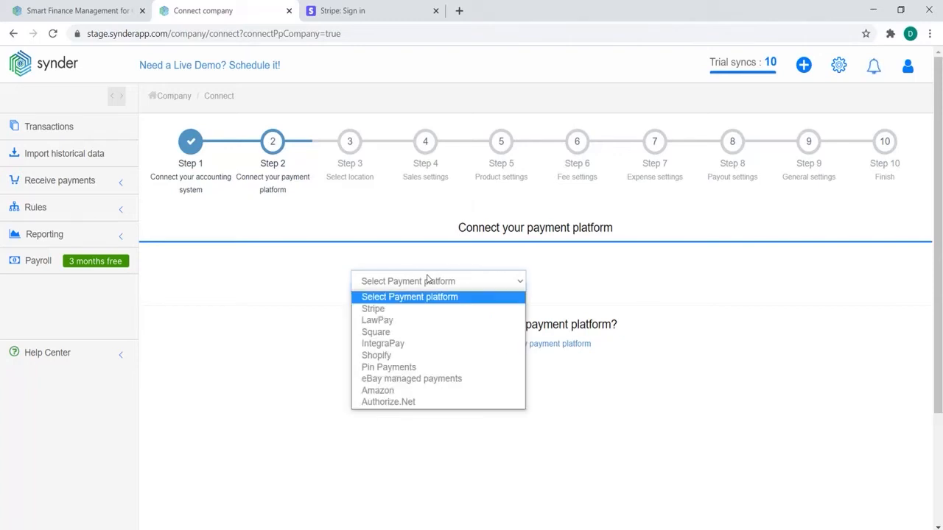
click(391, 309)
click(550, 292)
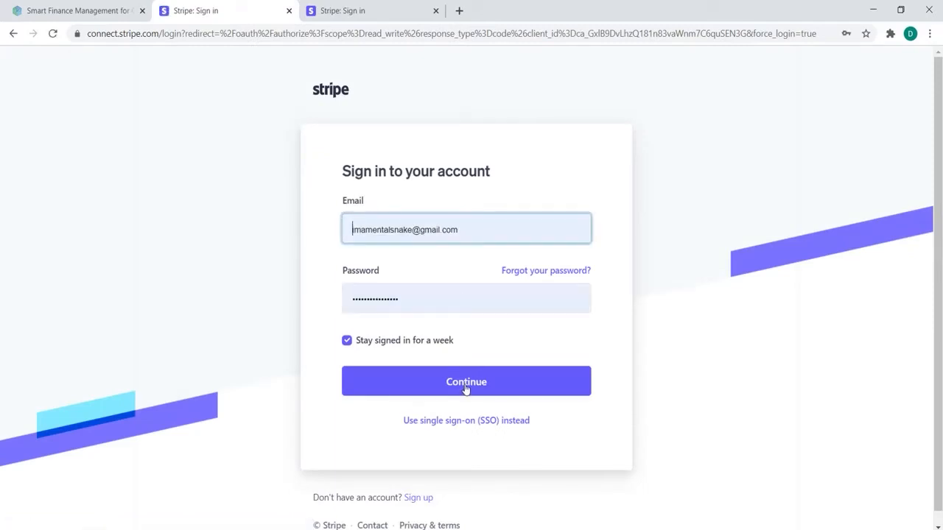
click(465, 389)
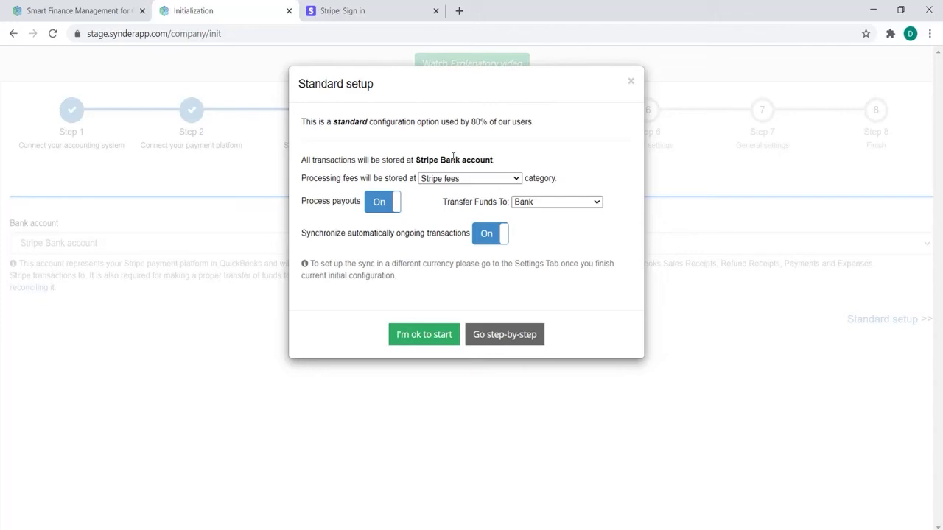
- Accept the standard setup with Bank as the account that funds are transferred to
click(557, 203)
click(557, 203)
click(422, 336)
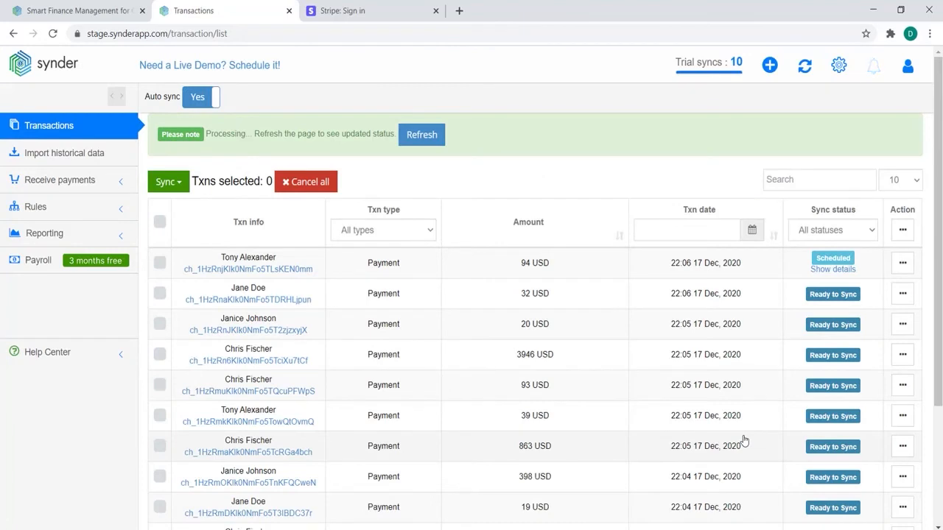
- Refresh the transaction list, select the 32 USD, 20 USD and 3946 USD payments and synchronize them
click(416, 132)
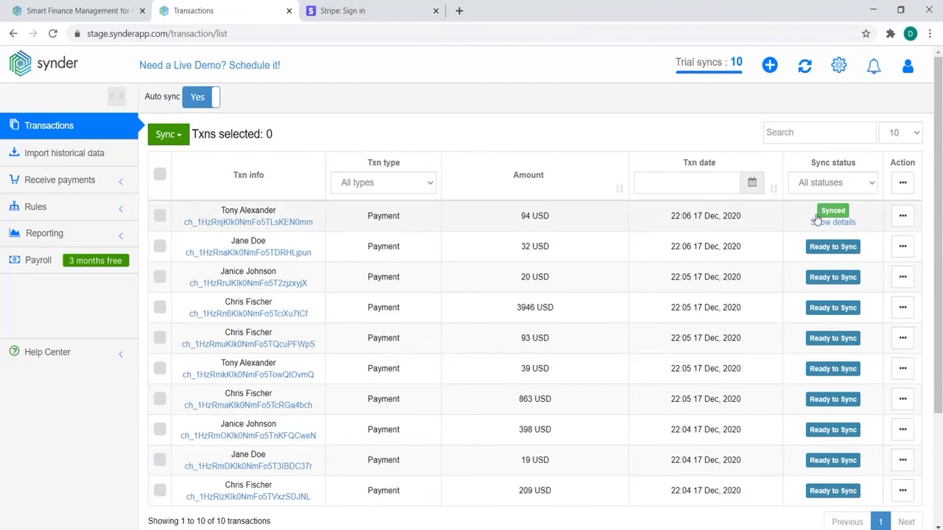
click(159, 246)
click(159, 276)
click(159, 307)
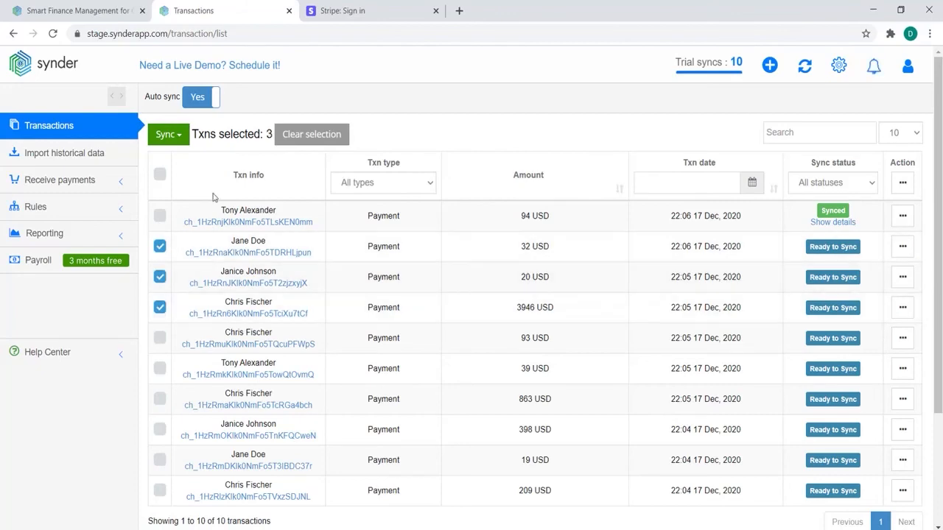
click(168, 134)
click(169, 158)
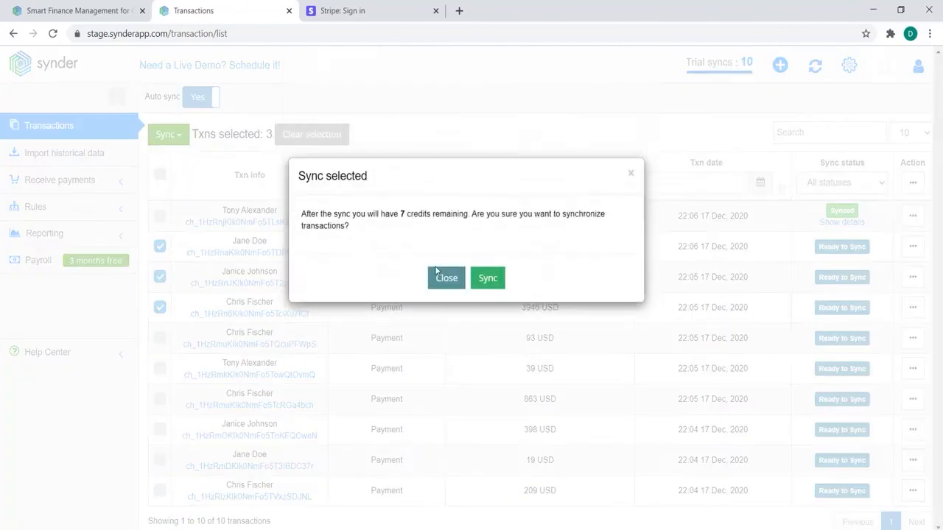
click(486, 277)
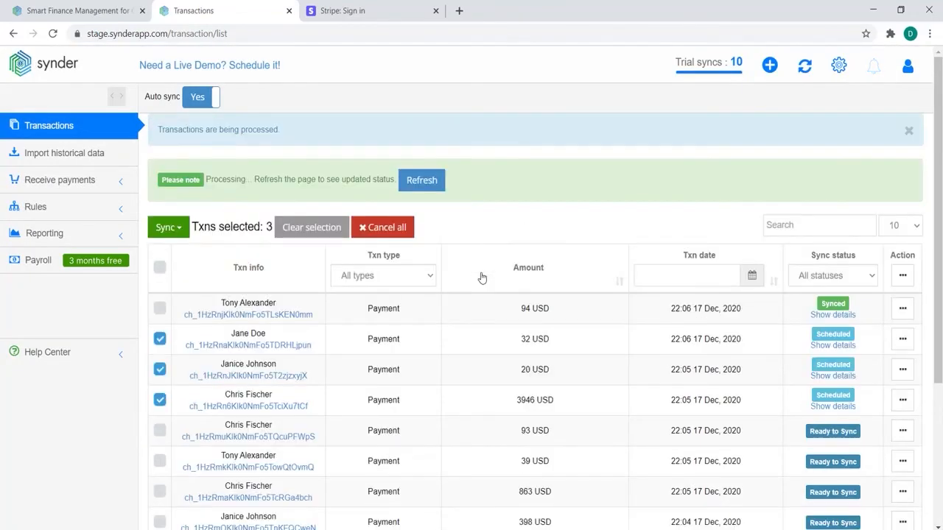